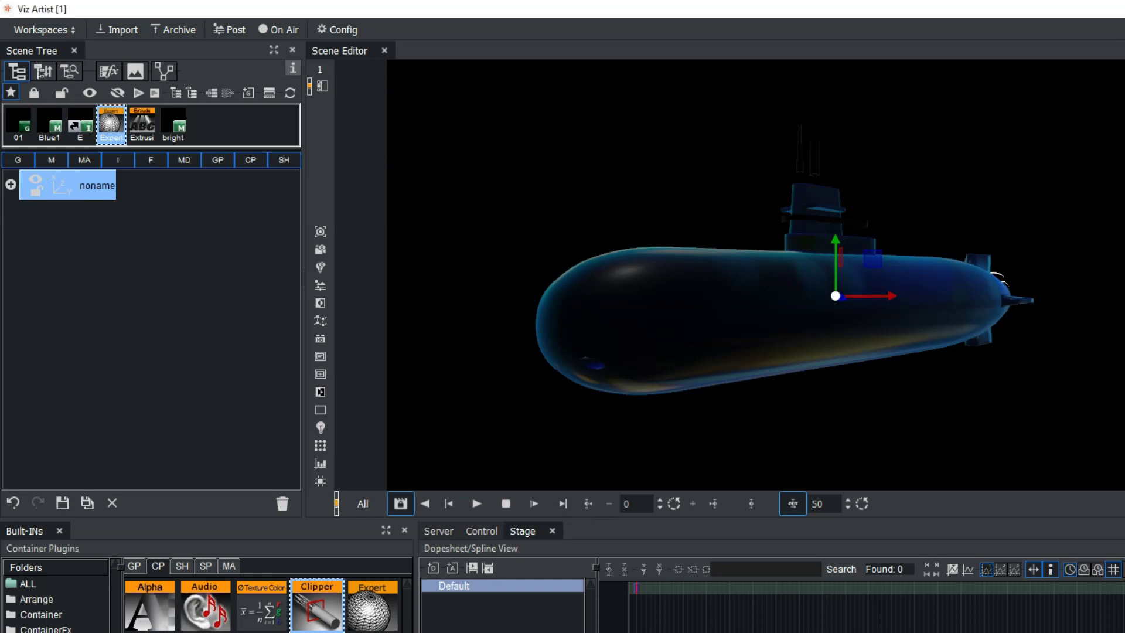
- Rotate the submarine container to -378 about the Y axis
{"action": "left_click_drag", "start_coordinate": [990, 301], "coordinate": [689, 329]}
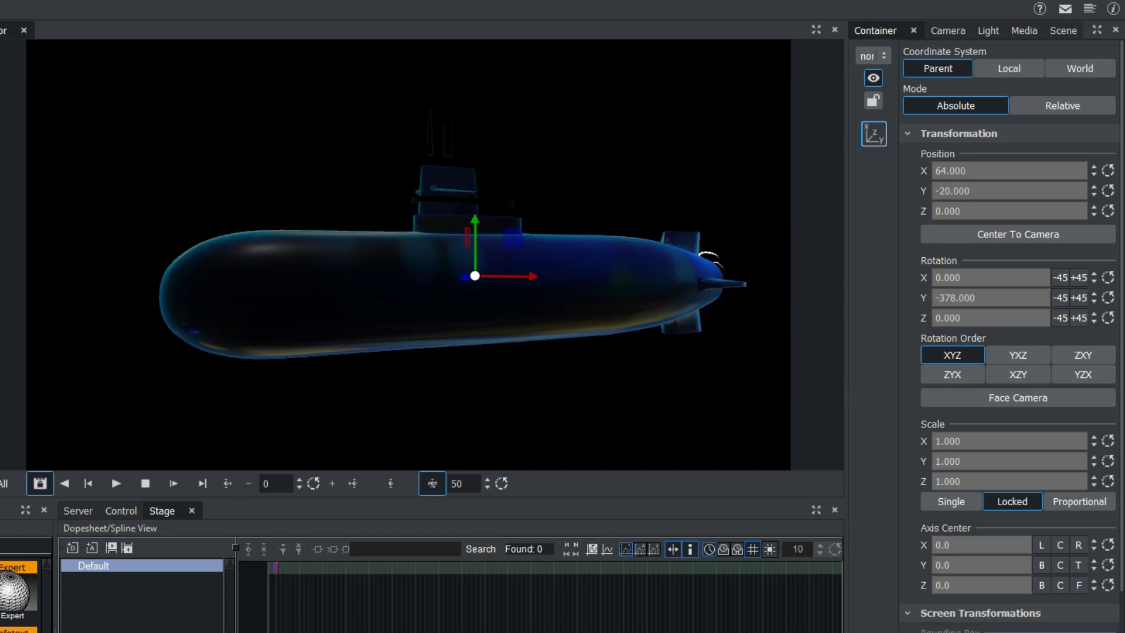
{"action": "left_click", "coordinate": [960, 298]}
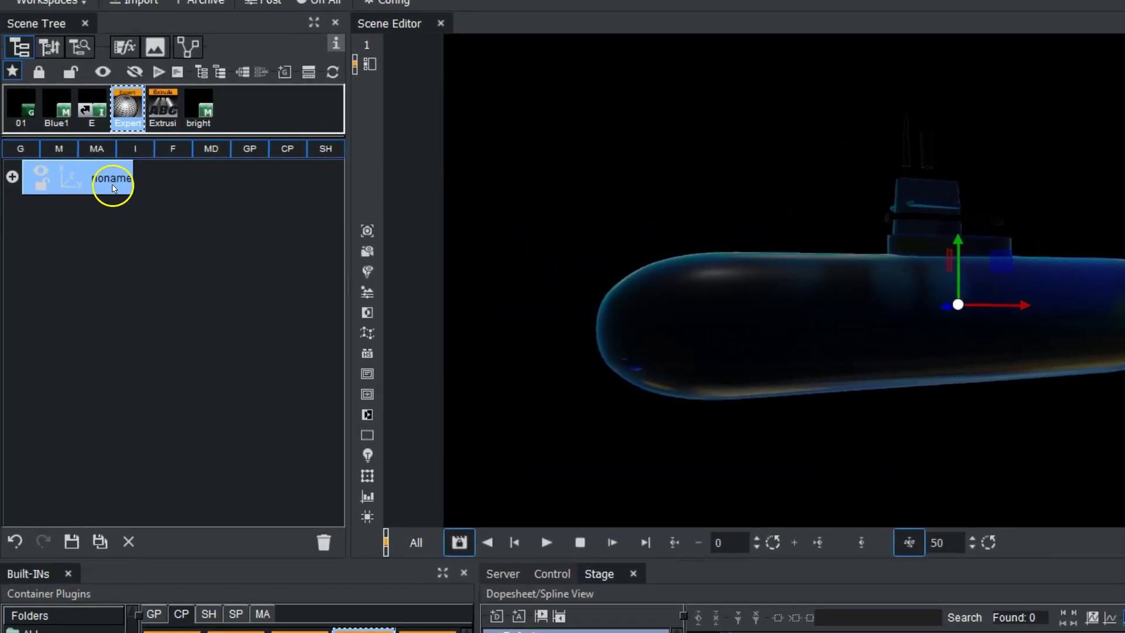
- Duplicate the submarine container in the scene tree and rename the two copies sub1 and sub2
{"action": "left_click_drag", "start_coordinate": [112, 185], "coordinate": [90, 244], "text": "ctrl"}
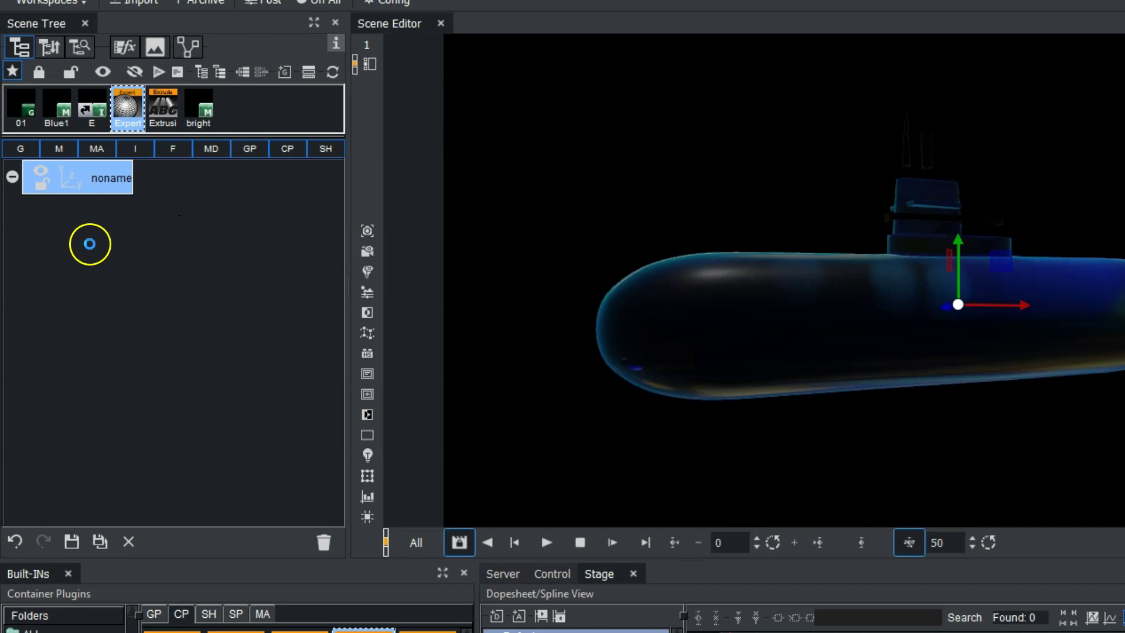
{"action": "double_click", "coordinate": [110, 179]}
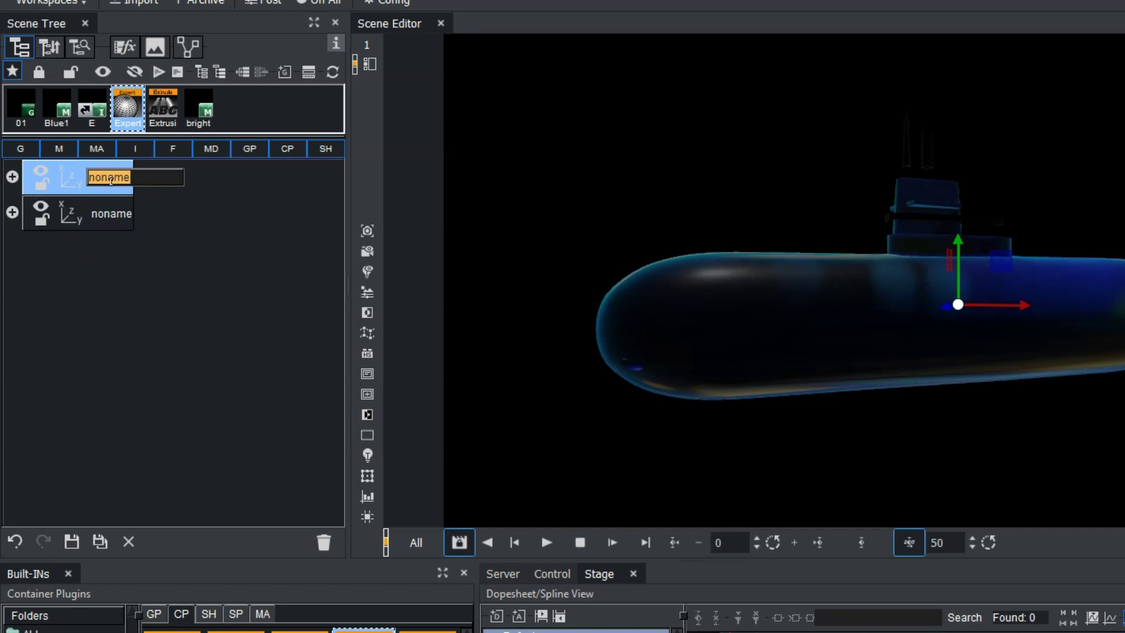
{"action": "type", "text": "sub1"}
{"action": "key", "text": "Tab"}
{"action": "type", "text": "sub2"}
{"action": "key", "text": "Return"}
- Add the Expert plugin to sub2 with Wireframe draw mode, and briefly hide sub1 to check the wireframe
{"action": "left_click_drag", "start_coordinate": [393, 596], "coordinate": [86, 193]}
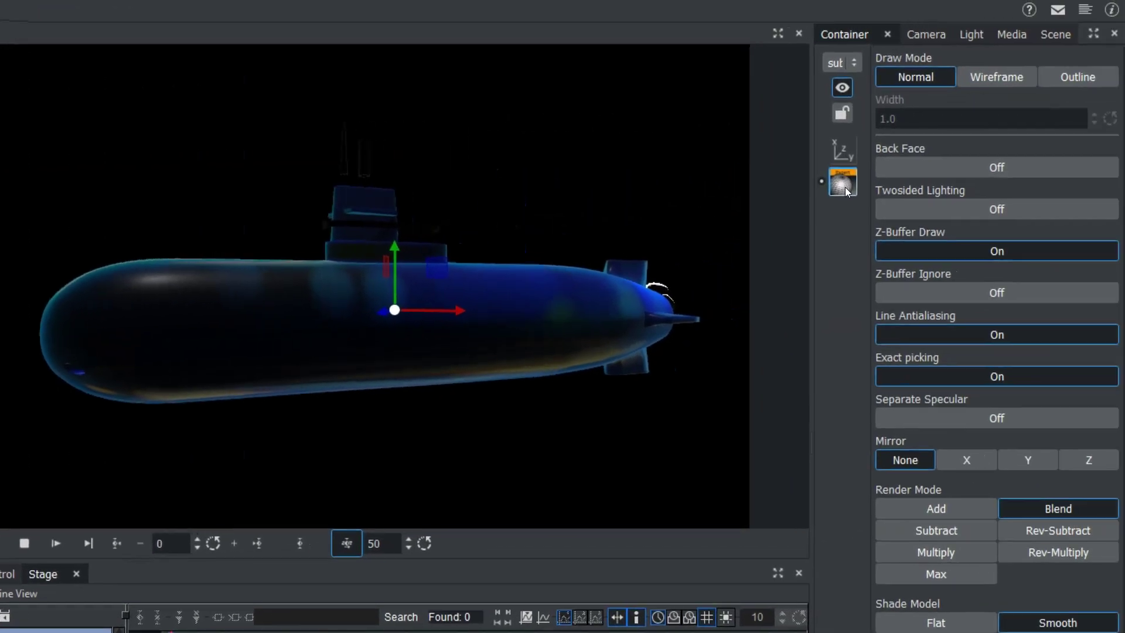
{"action": "left_click", "coordinate": [987, 76]}
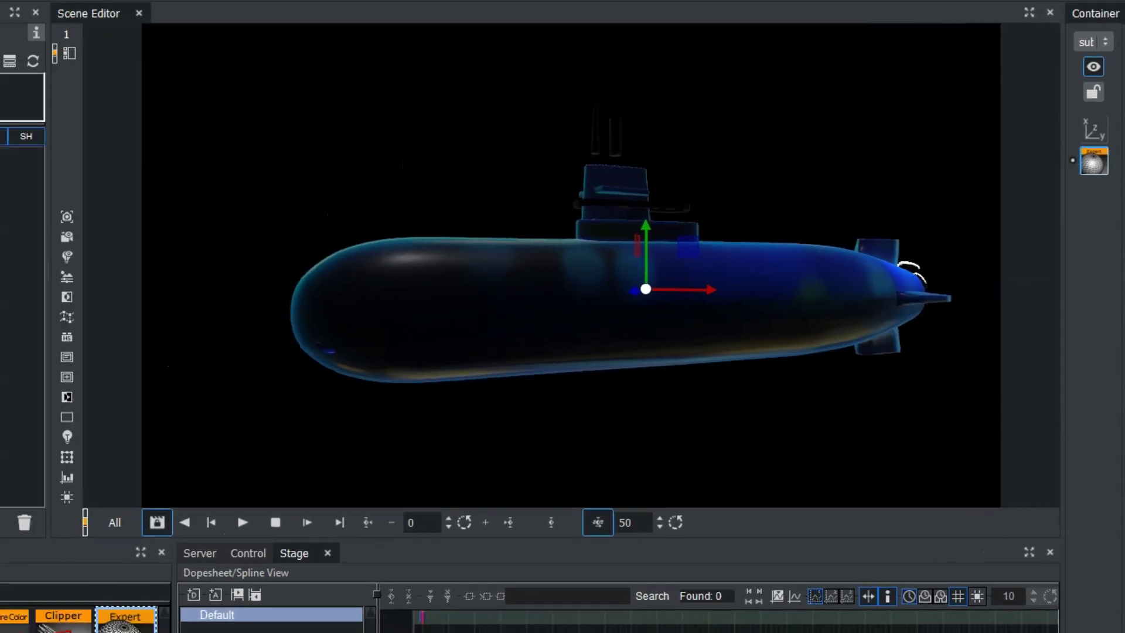
{"action": "left_click", "coordinate": [41, 135]}
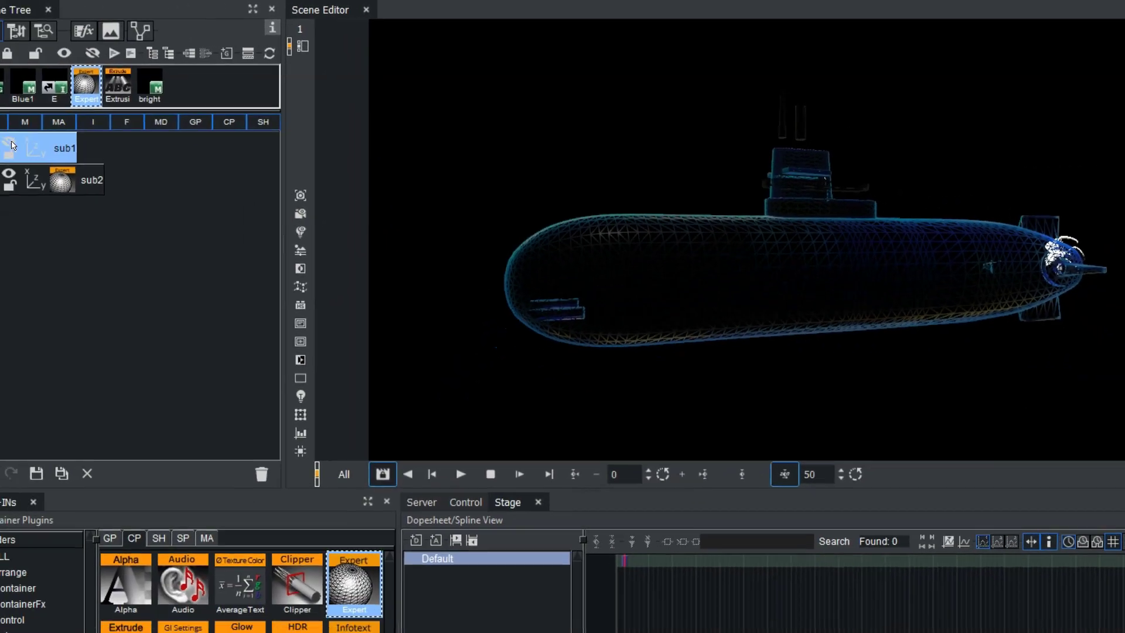
{"action": "left_click", "coordinate": [32, 139]}
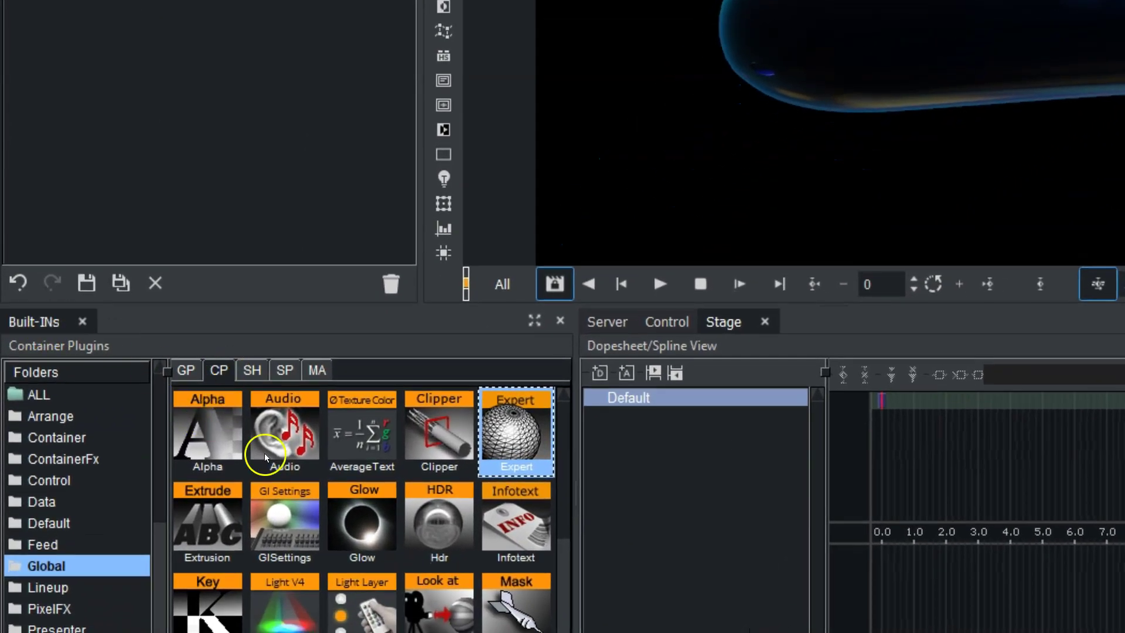
- Add the Clipper plugin to the sub1 container and select plane 2 as its only clipping plane
{"action": "left_click_drag", "start_coordinate": [422, 434], "coordinate": [322, 82]}
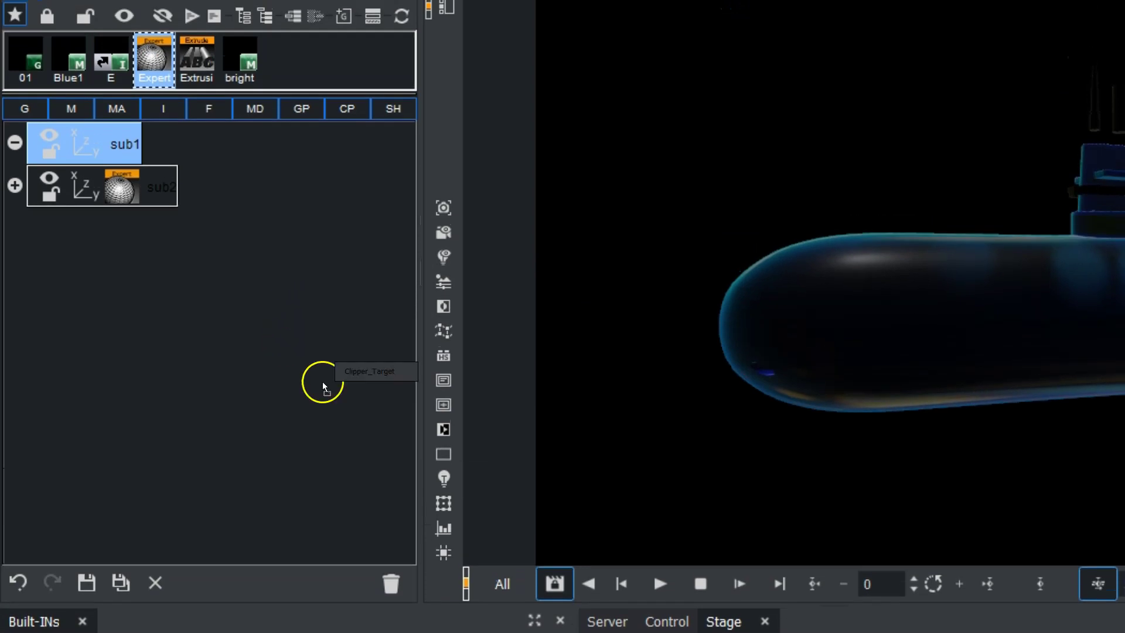
{"action": "left_click_drag", "start_coordinate": [322, 382], "coordinate": [120, 151]}
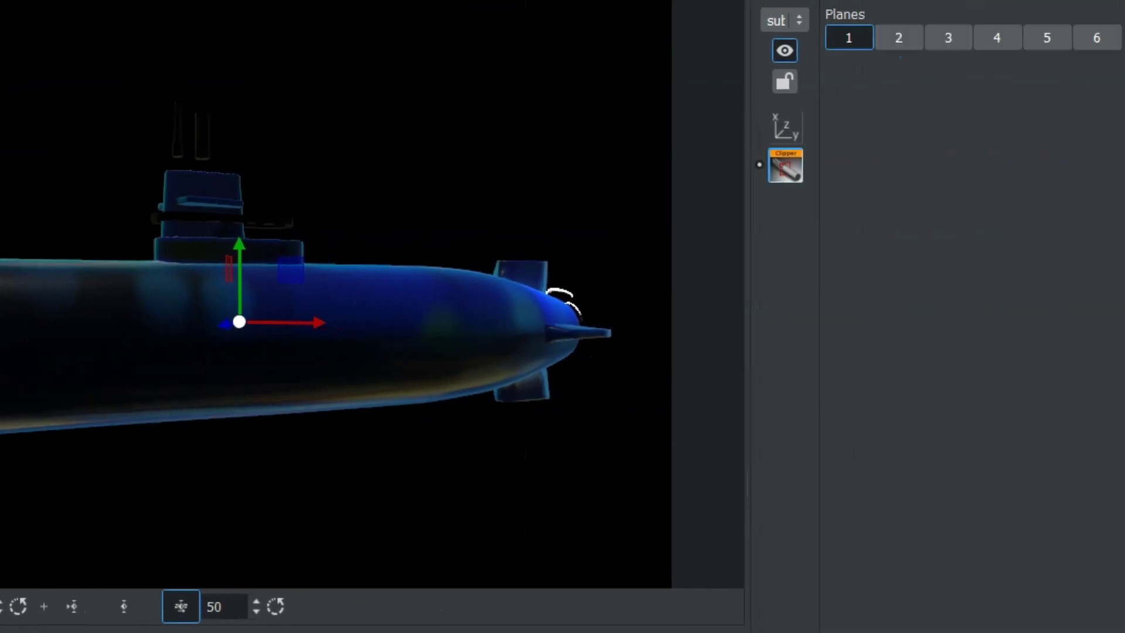
{"action": "left_click", "coordinate": [862, 79]}
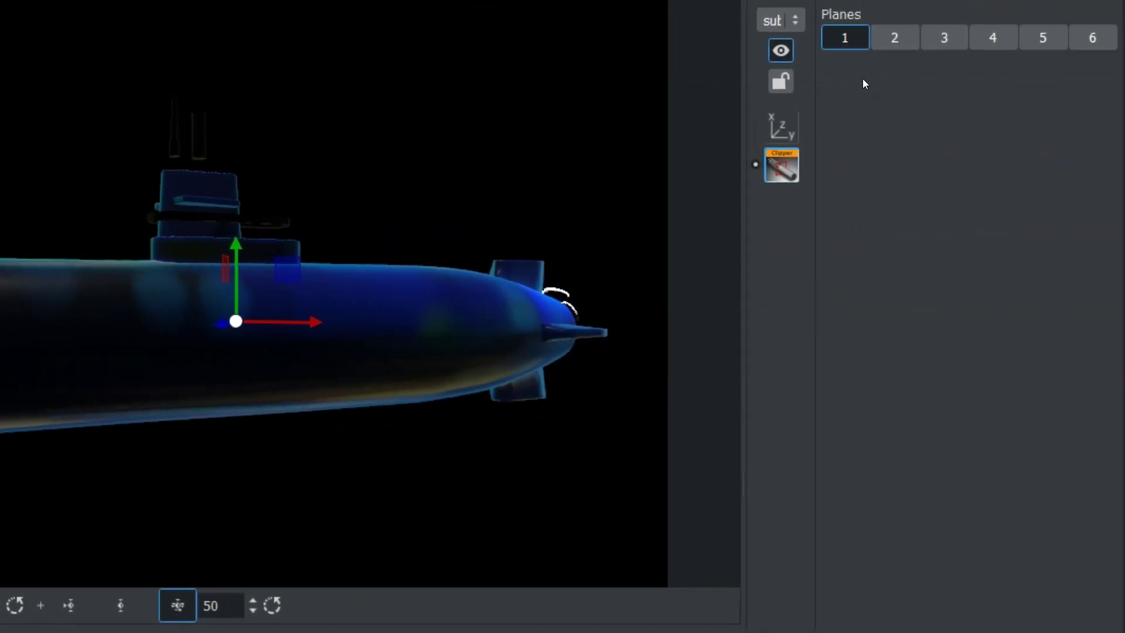
{"action": "left_click", "coordinate": [848, 39]}
{"action": "left_click", "coordinate": [889, 36]}
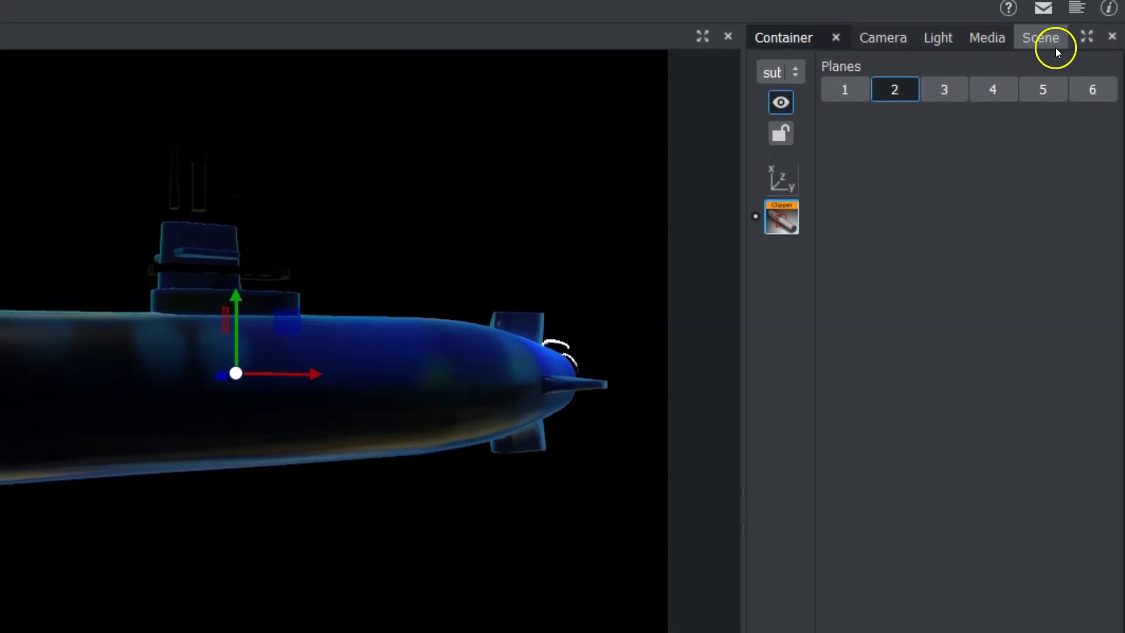
- Enable Plane 2 in the scene's clipping plane settings
{"action": "left_click", "coordinate": [1041, 42]}
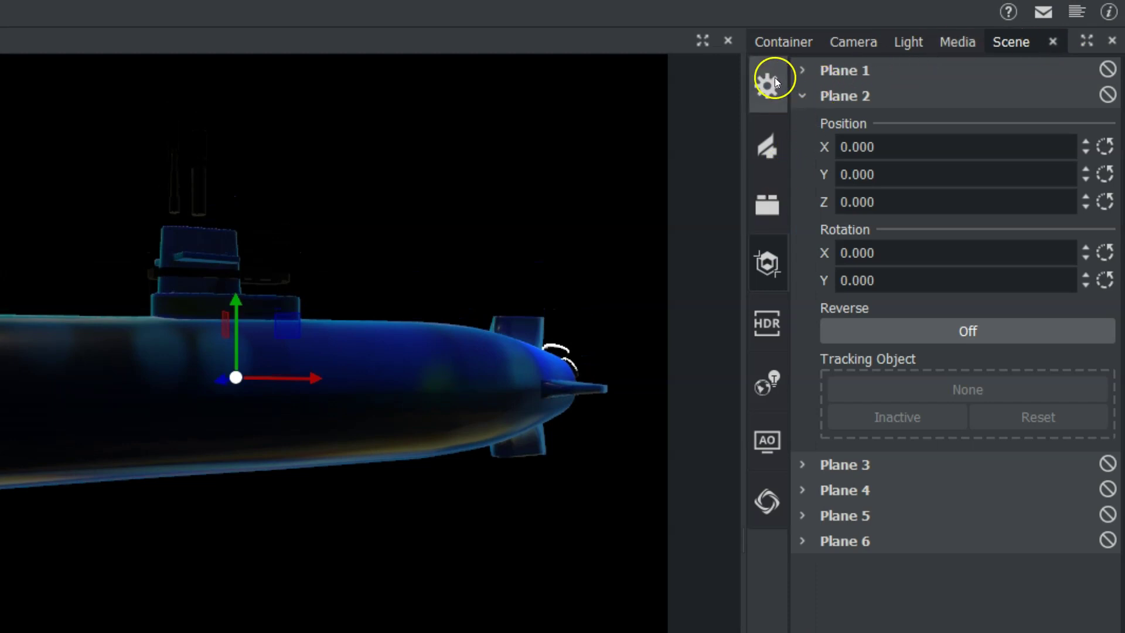
{"action": "left_click", "coordinate": [802, 98]}
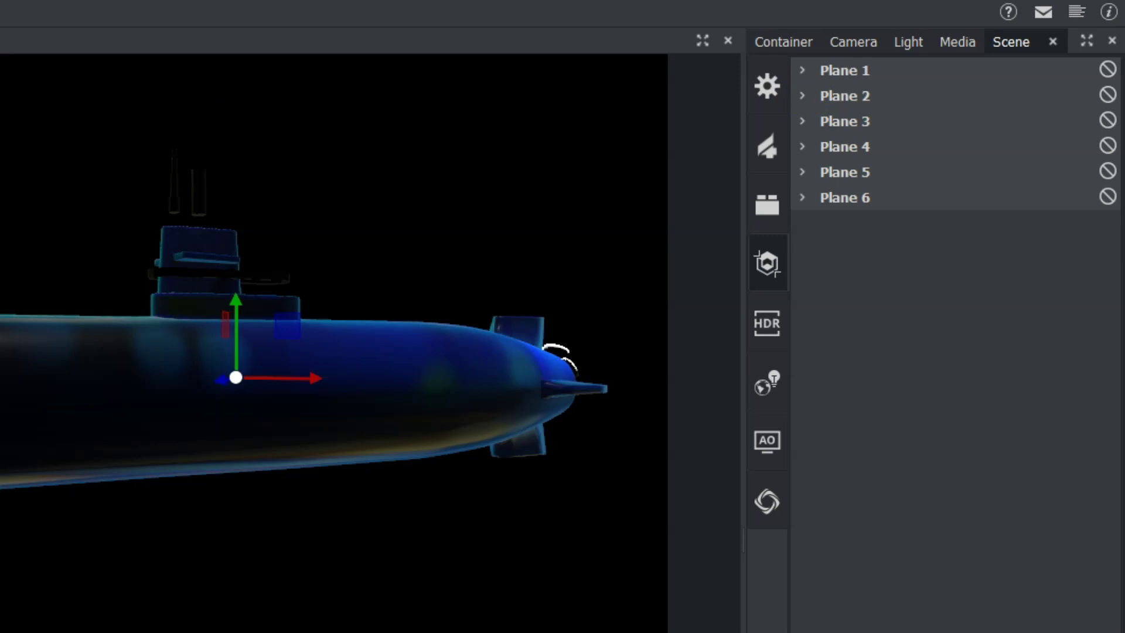
{"action": "left_click", "coordinate": [783, 42]}
{"action": "left_click", "coordinate": [1022, 50]}
{"action": "left_click", "coordinate": [1107, 95]}
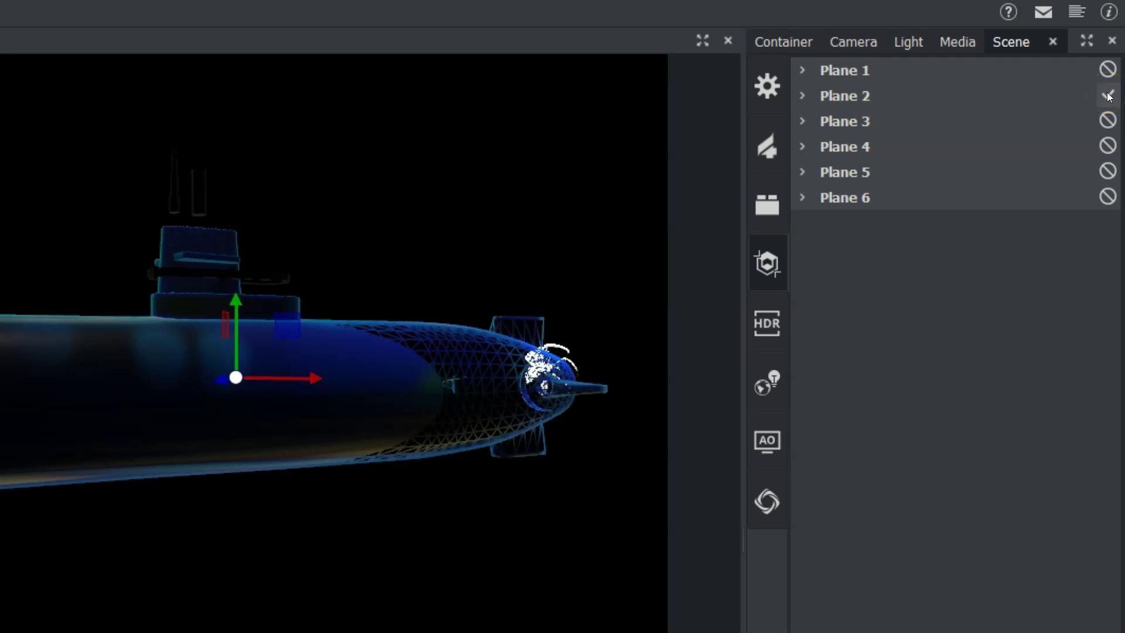
- Move Plane 2 along Z to position 57, try its X rotation and reset that rotation to 0
{"action": "left_click", "coordinate": [802, 95]}
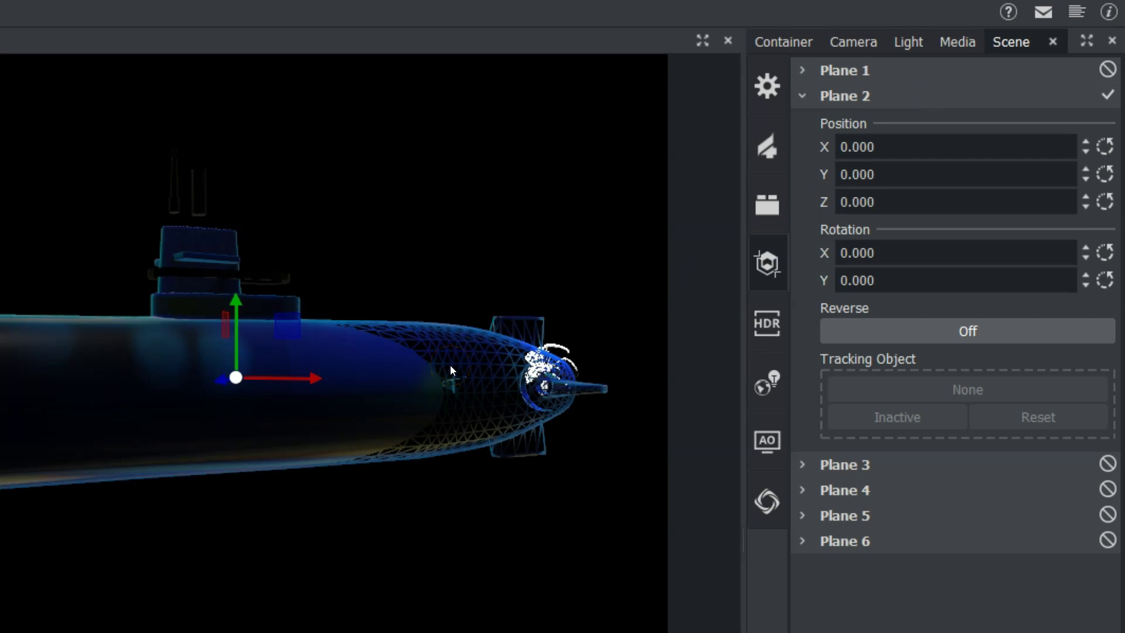
{"action": "left_click", "coordinate": [880, 199]}
{"action": "left_click_drag", "start_coordinate": [880, 198], "coordinate": [955, 174]}
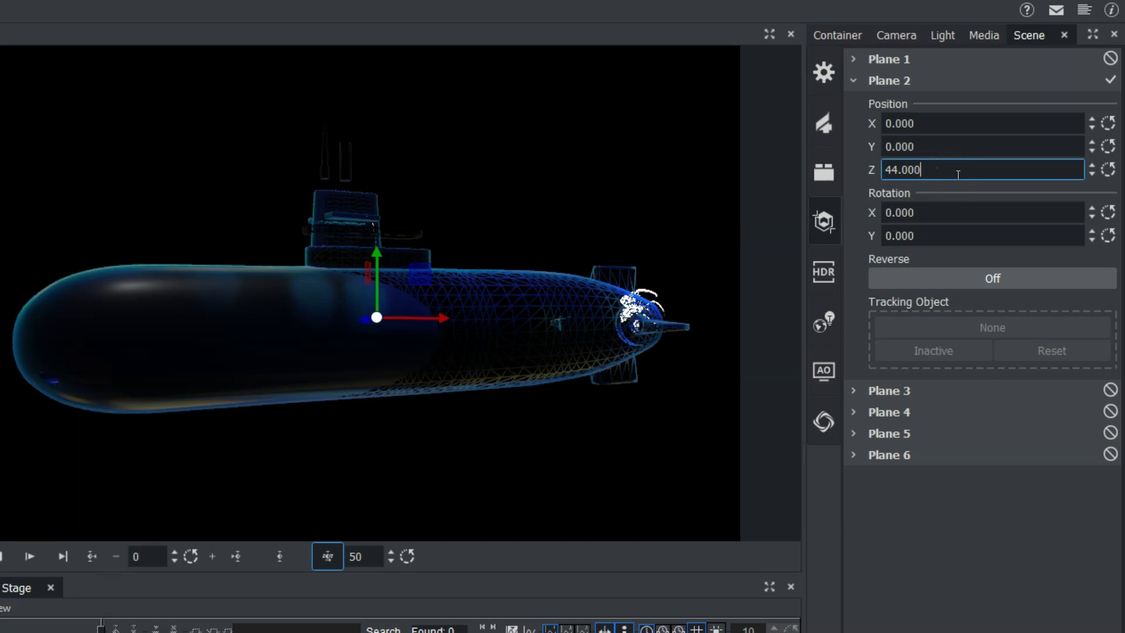
{"action": "left_click_drag", "start_coordinate": [931, 213], "coordinate": [748, 221]}
{"action": "left_click", "coordinate": [917, 169]}
{"action": "mouse_move", "coordinate": [919, 169]}
{"action": "left_mouse_down"}
{"action": "mouse_move", "coordinate": [882, 167]}
{"action": "mouse_move", "coordinate": [952, 168]}
{"action": "mouse_move", "coordinate": [931, 168]}
{"action": "left_mouse_up"}
{"action": "left_click", "coordinate": [1107, 212]}
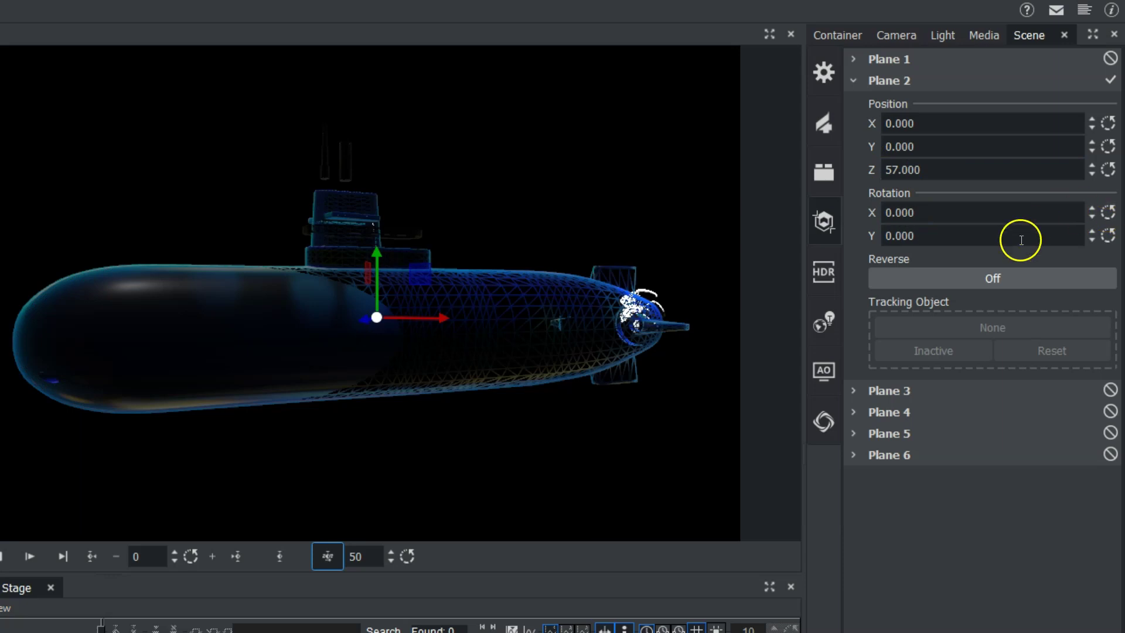
- Turn on Reverse for Plane 2 and set its Z position to 41
{"action": "left_click", "coordinate": [966, 281]}
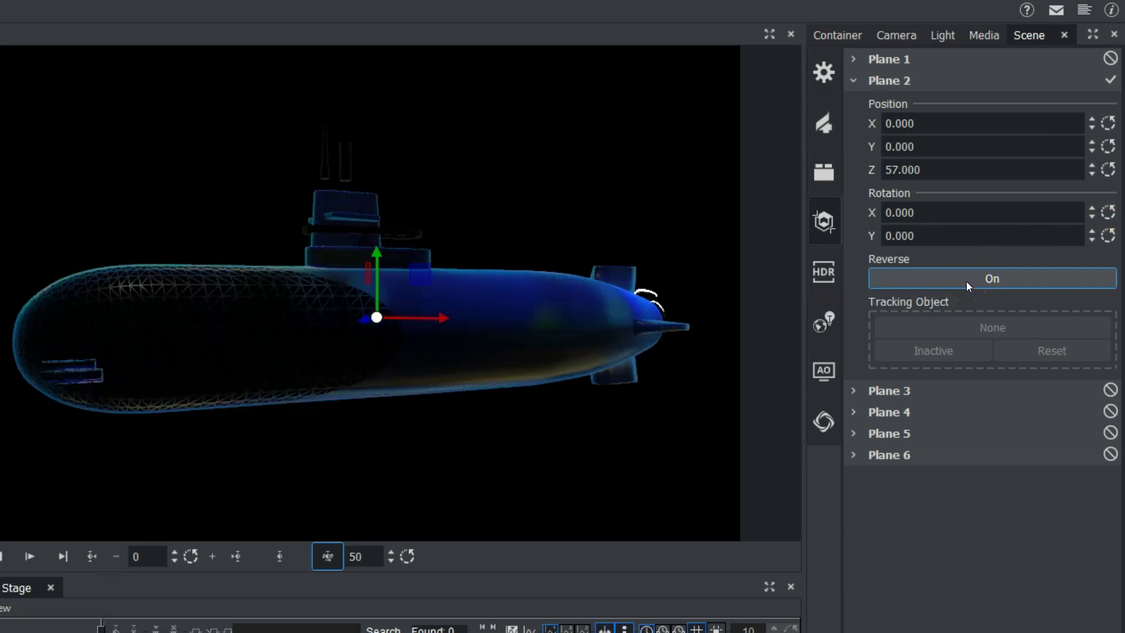
{"action": "mouse_move", "coordinate": [937, 169]}
{"action": "left_mouse_down"}
{"action": "mouse_move", "coordinate": [885, 166]}
{"action": "mouse_move", "coordinate": [920, 164]}
{"action": "left_mouse_up"}
{"action": "left_click", "coordinate": [920, 164]}
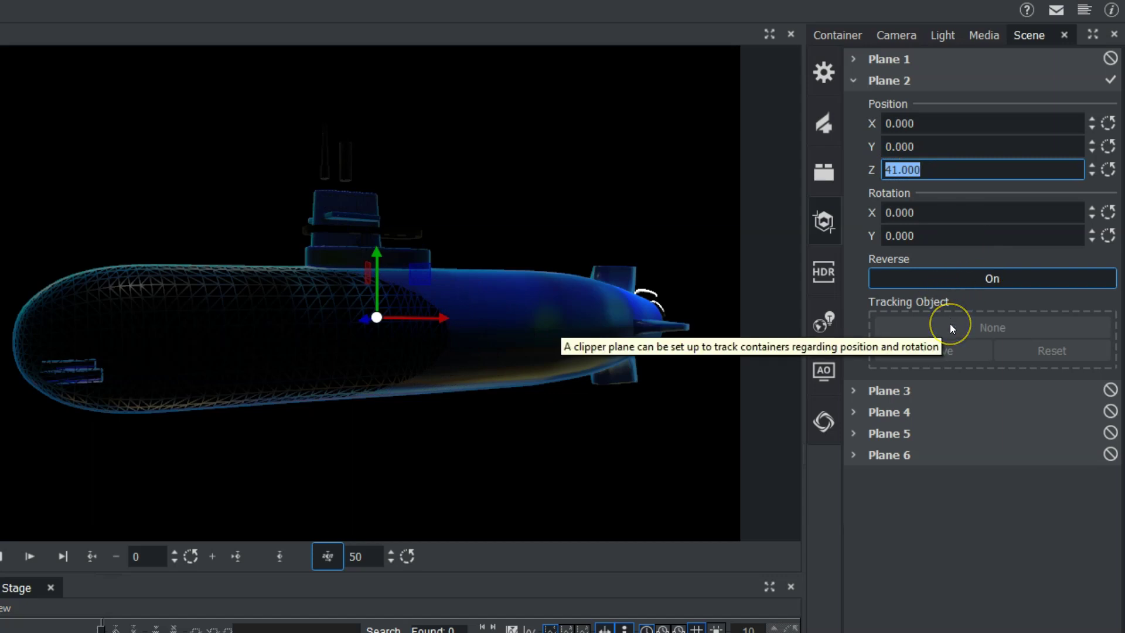
- Add a default Sphere geometry as a new container below sub2 in the scene tree
{"action": "left_click", "coordinate": [452, 299]}
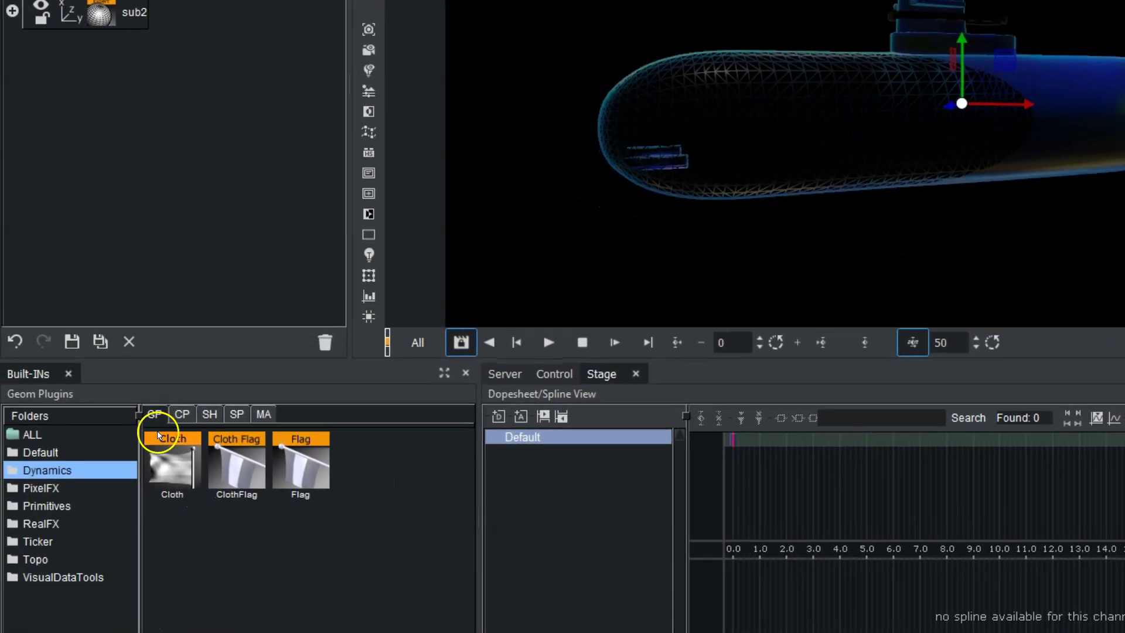
{"action": "left_click", "coordinate": [42, 451]}
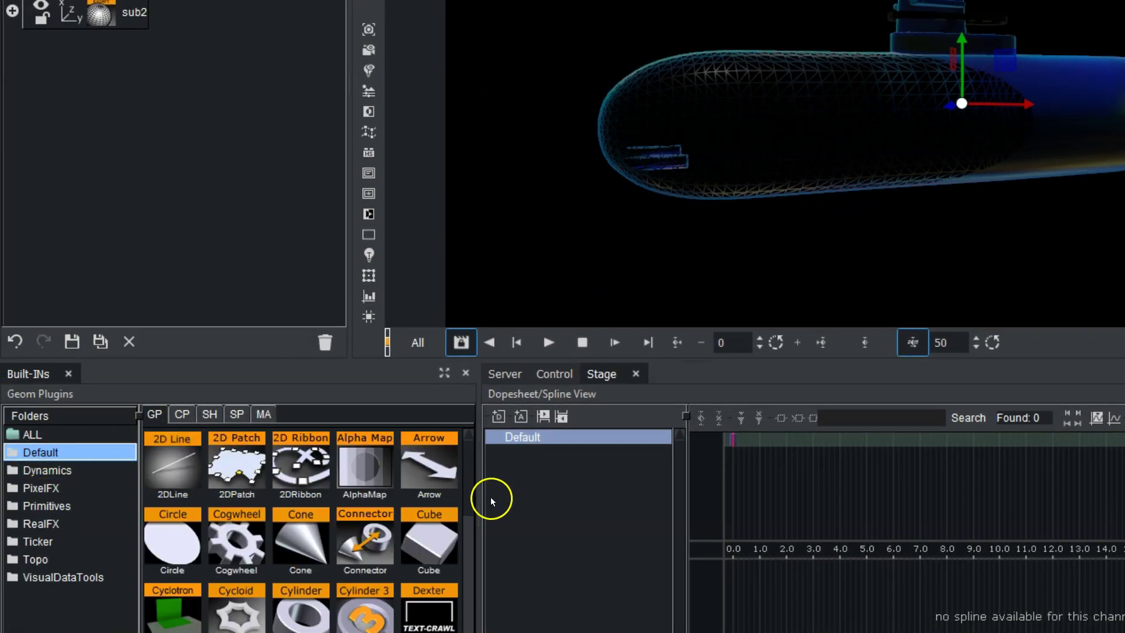
{"action": "scroll", "coordinate": [462, 528], "scroll_direction": "down", "scroll_amount": 6}
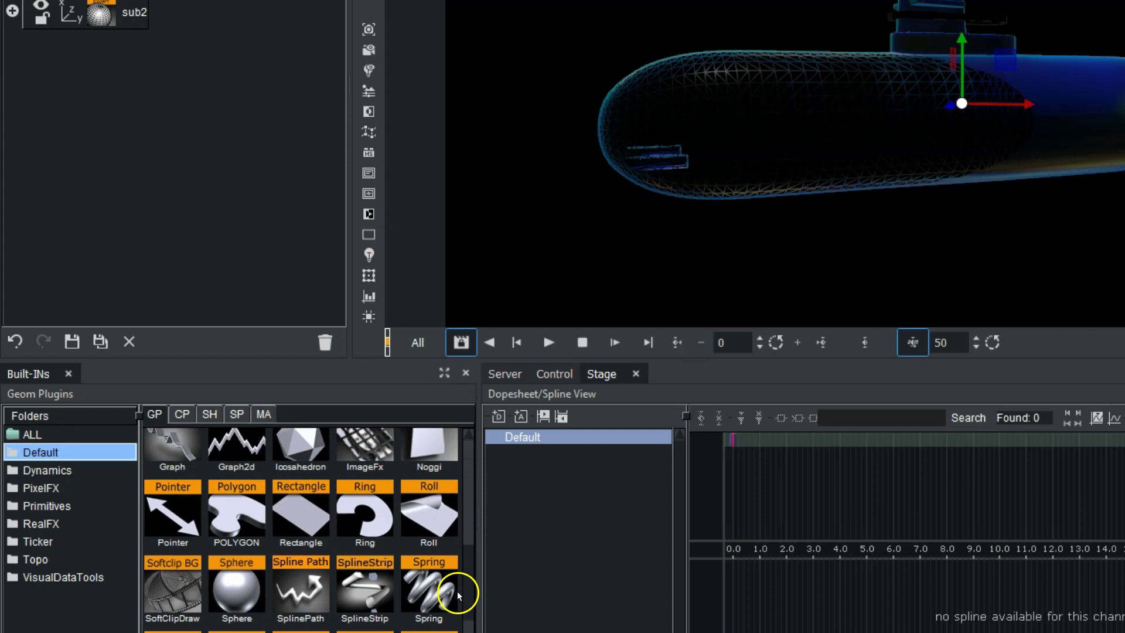
{"action": "left_click_drag", "start_coordinate": [244, 596], "coordinate": [69, 121]}
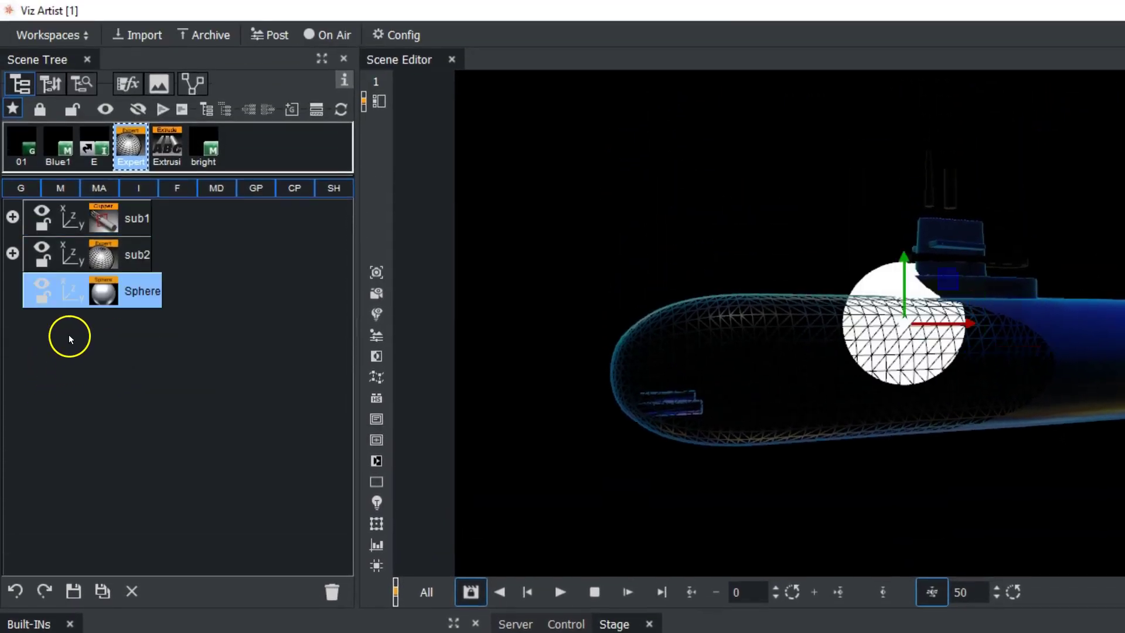
{"action": "left_click", "coordinate": [71, 289]}
- Animate the sphere's position from X -138 at frame 0 to X 345, Z -135 at frame 50
{"action": "left_click_drag", "start_coordinate": [996, 195], "coordinate": [886, 216]}
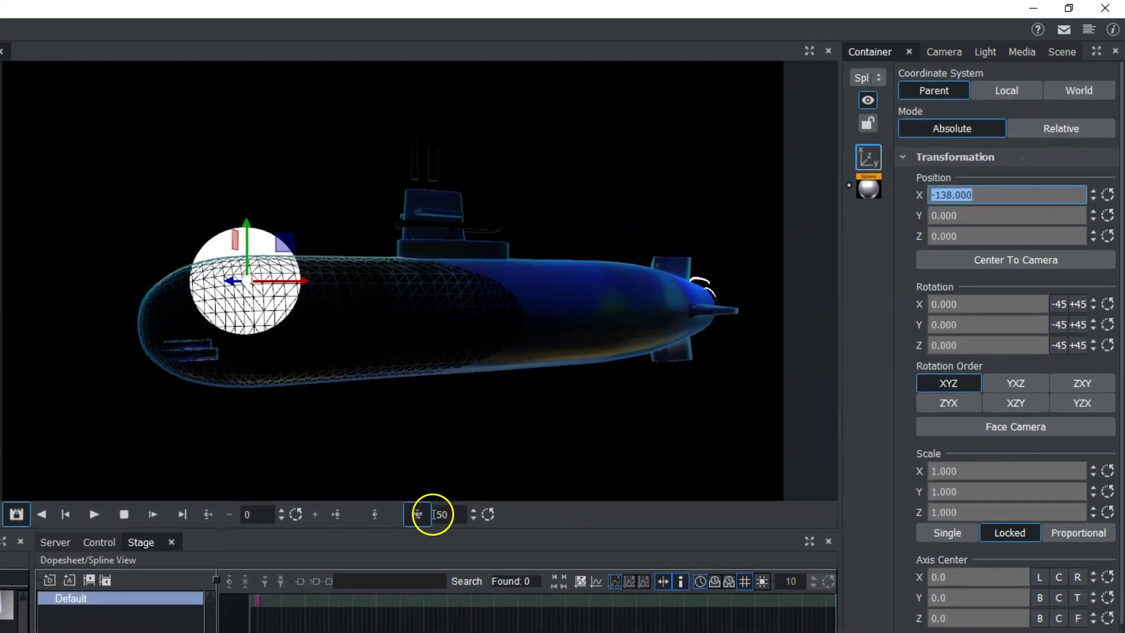
{"action": "left_click", "coordinate": [369, 514]}
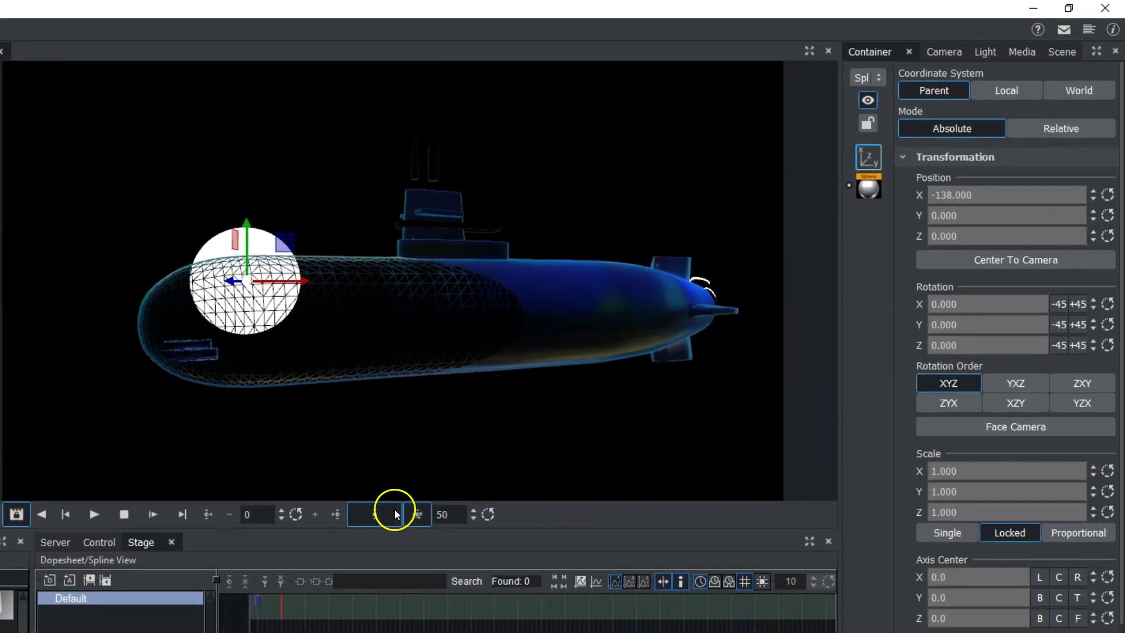
{"action": "left_click_drag", "start_coordinate": [931, 193], "coordinate": [1112, 201]}
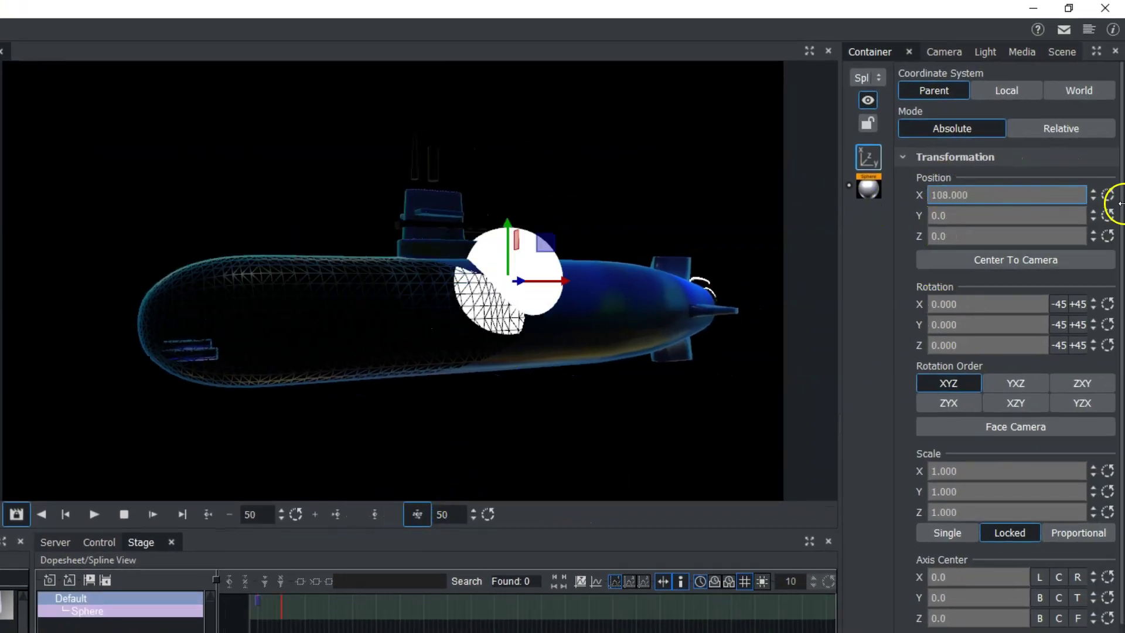
{"action": "left_click_drag", "start_coordinate": [947, 195], "coordinate": [1112, 193]}
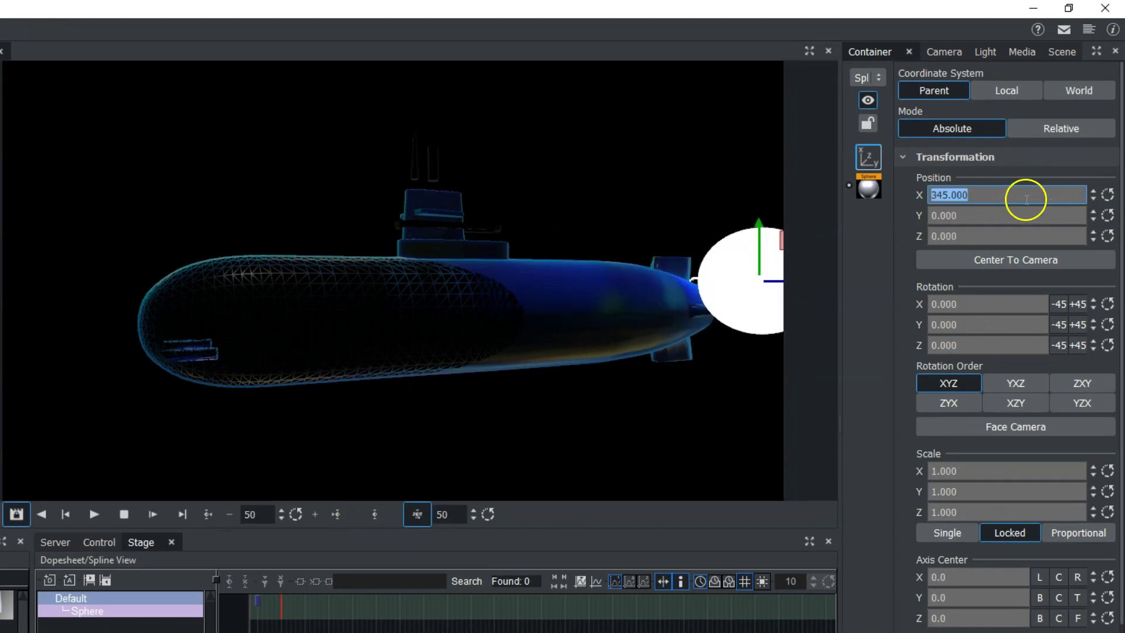
{"action": "left_click_drag", "start_coordinate": [1047, 237], "coordinate": [873, 240]}
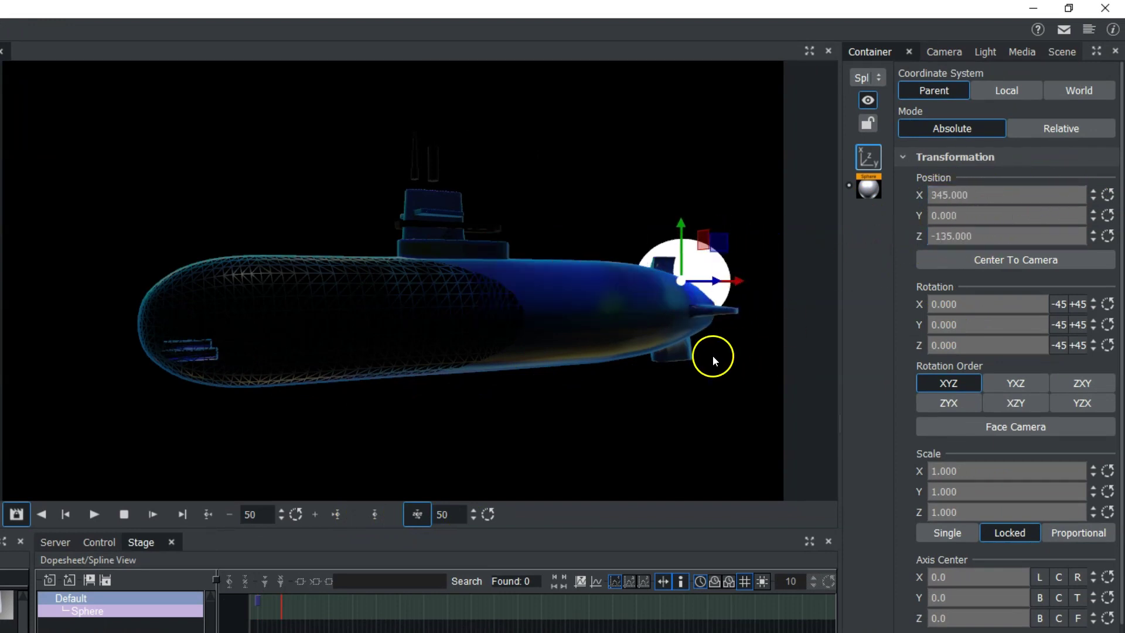
{"action": "left_click", "coordinate": [378, 514]}
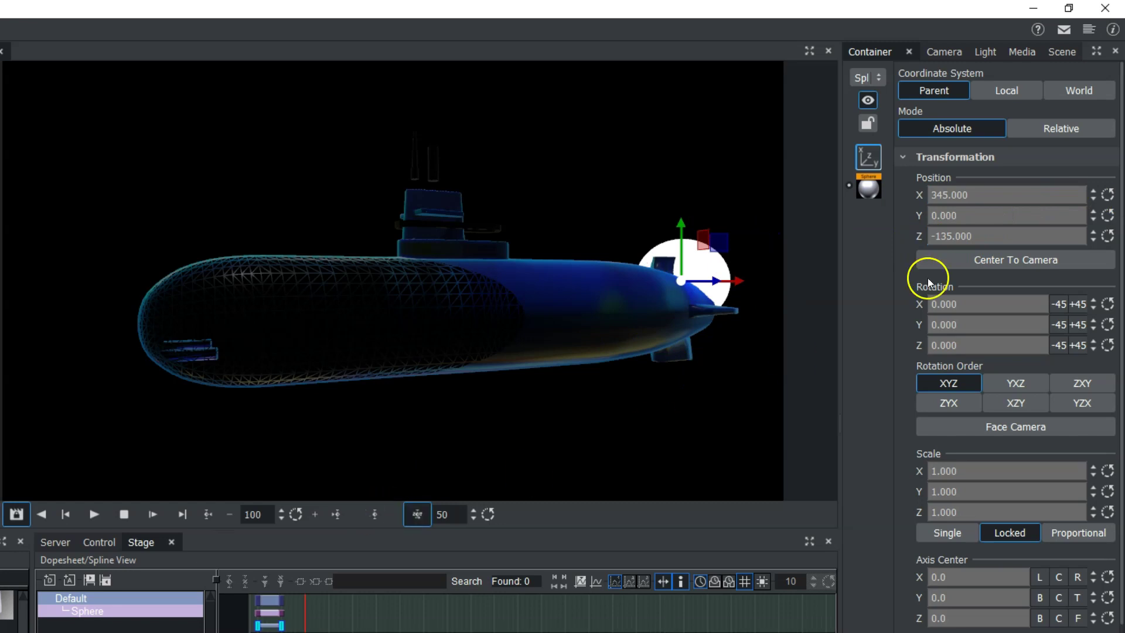
- Assign the Sphere container as Plane 2's tracking object and scrub the animation back to frame 0 to preview the clipping
{"action": "left_click", "coordinate": [1061, 52]}
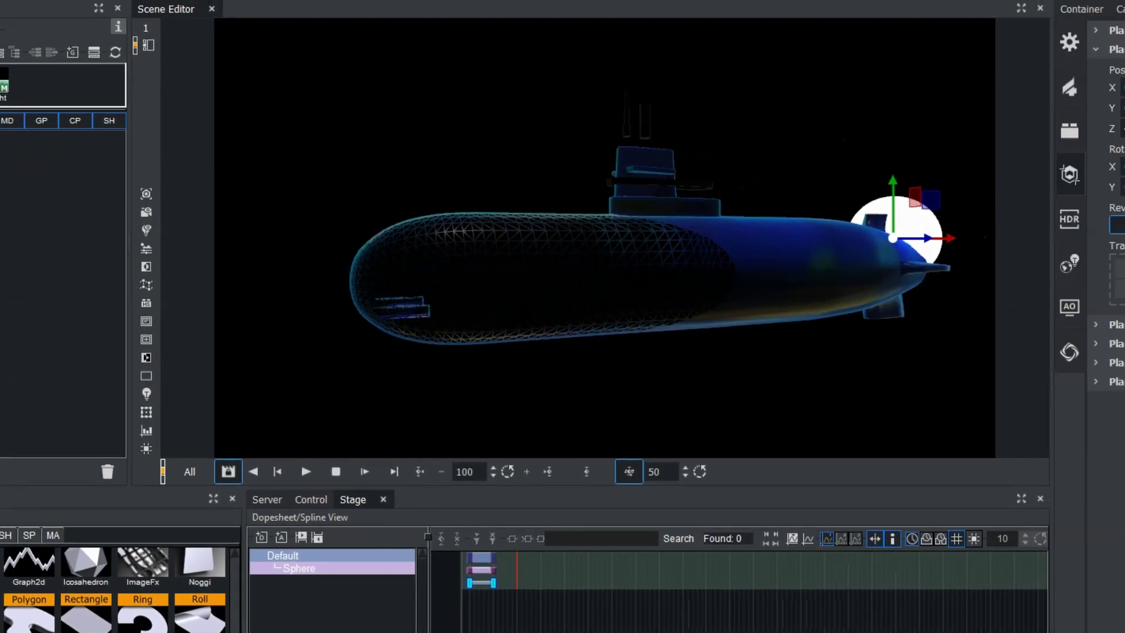
{"action": "left_click_drag", "start_coordinate": [156, 203], "coordinate": [957, 297]}
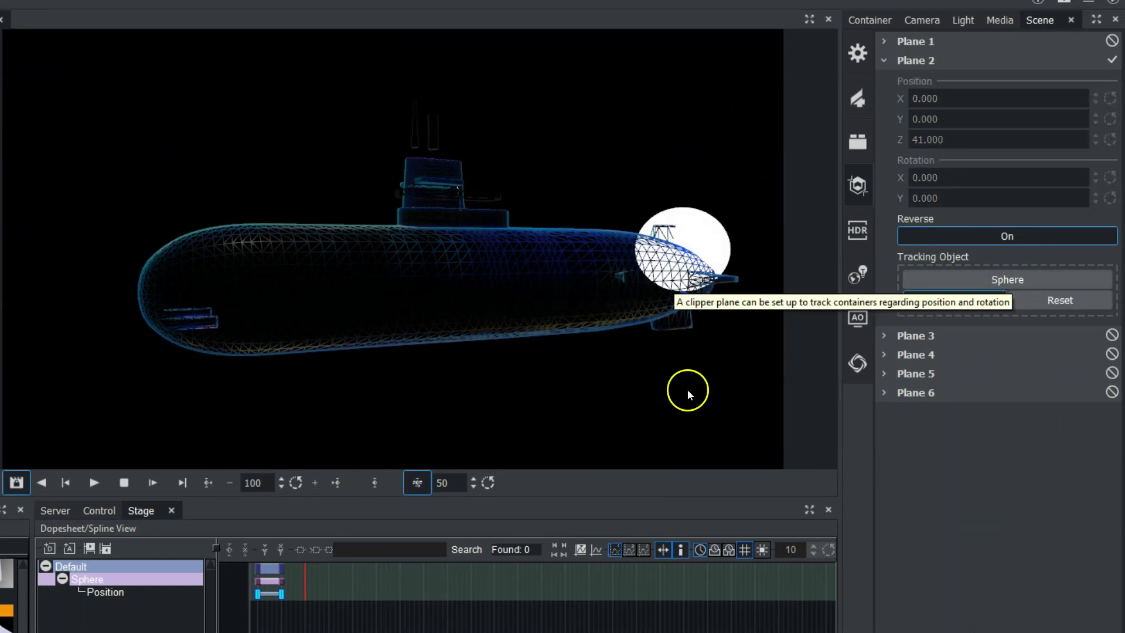
{"action": "left_click_drag", "start_coordinate": [241, 482], "coordinate": [83, 467]}
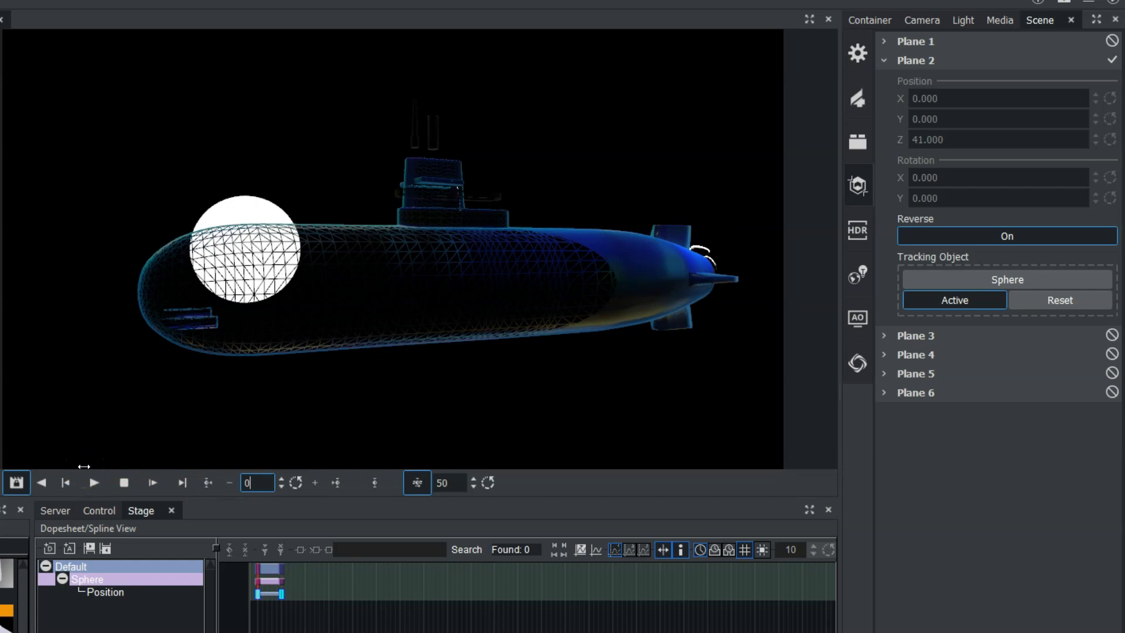
{"action": "mouse_move", "coordinate": [83, 467]}
{"action": "left_mouse_down"}
{"action": "mouse_move", "coordinate": [136, 450]}
{"action": "mouse_move", "coordinate": [68, 451]}
{"action": "left_mouse_up"}
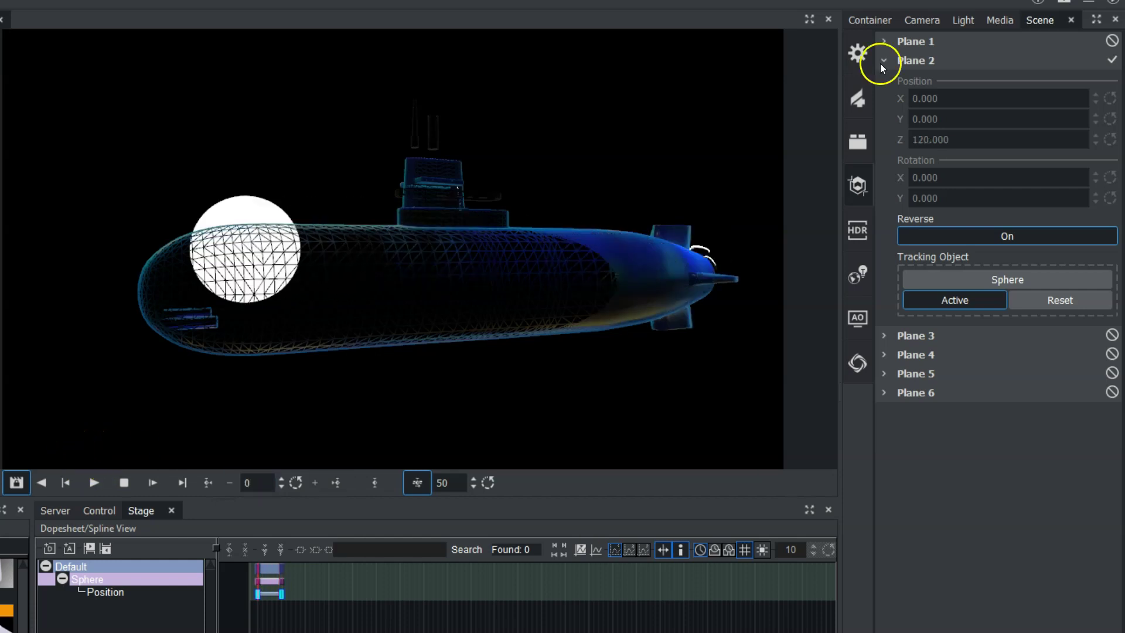
- Set the Sphere container as Plane 3's tracking object too, and deactivate the Sphere geometry on its container
{"action": "left_click", "coordinate": [884, 59]}
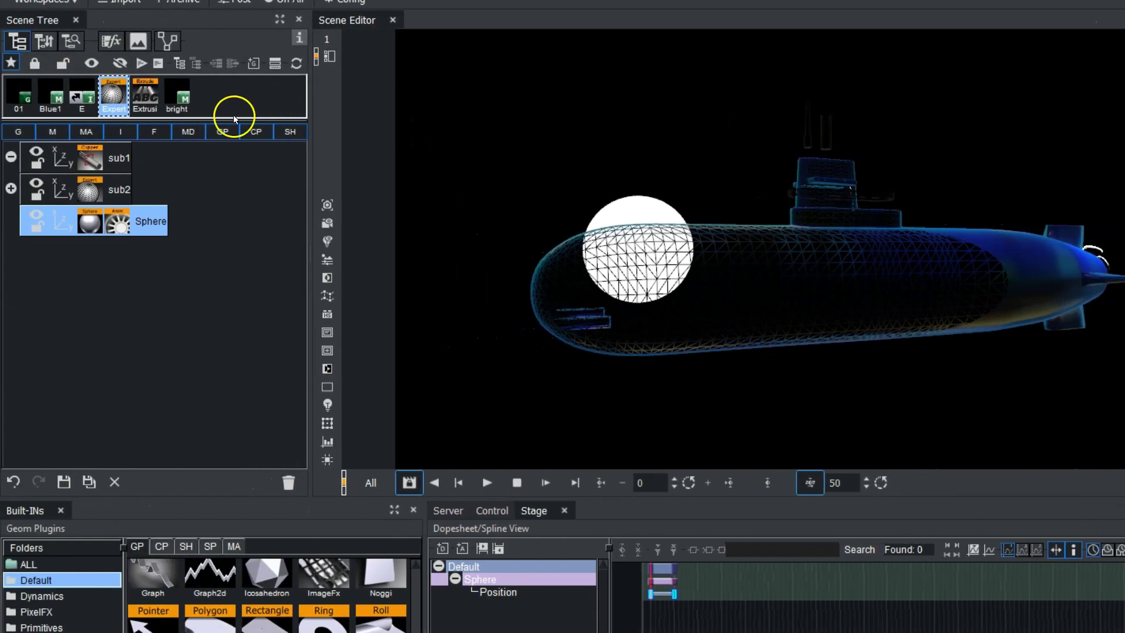
{"action": "left_click", "coordinate": [88, 160]}
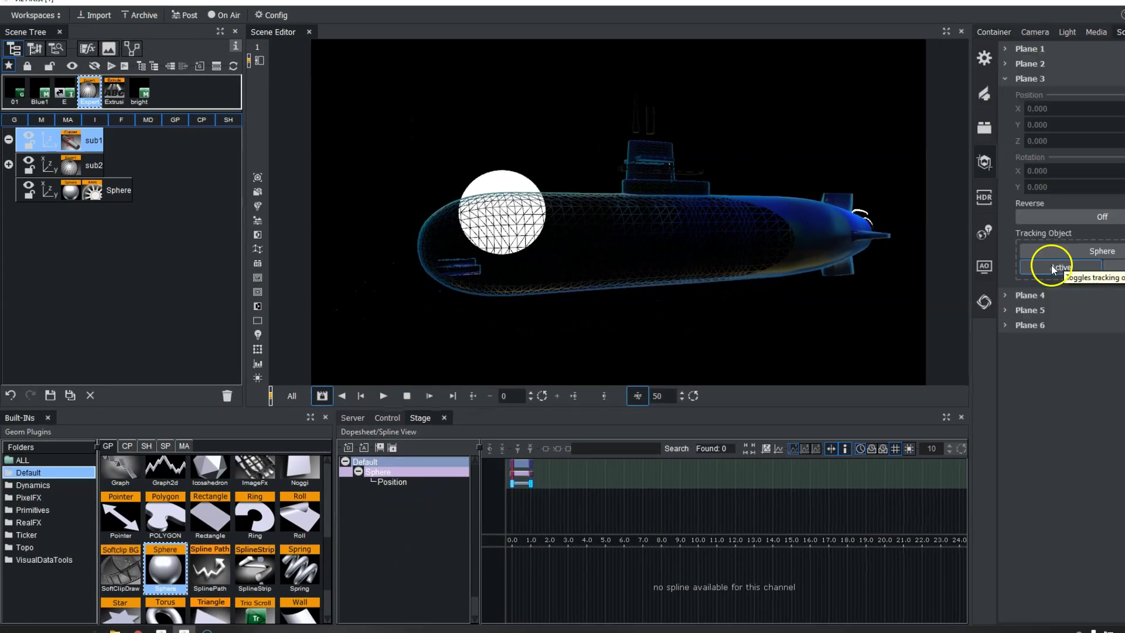
{"action": "left_click", "coordinate": [120, 189]}
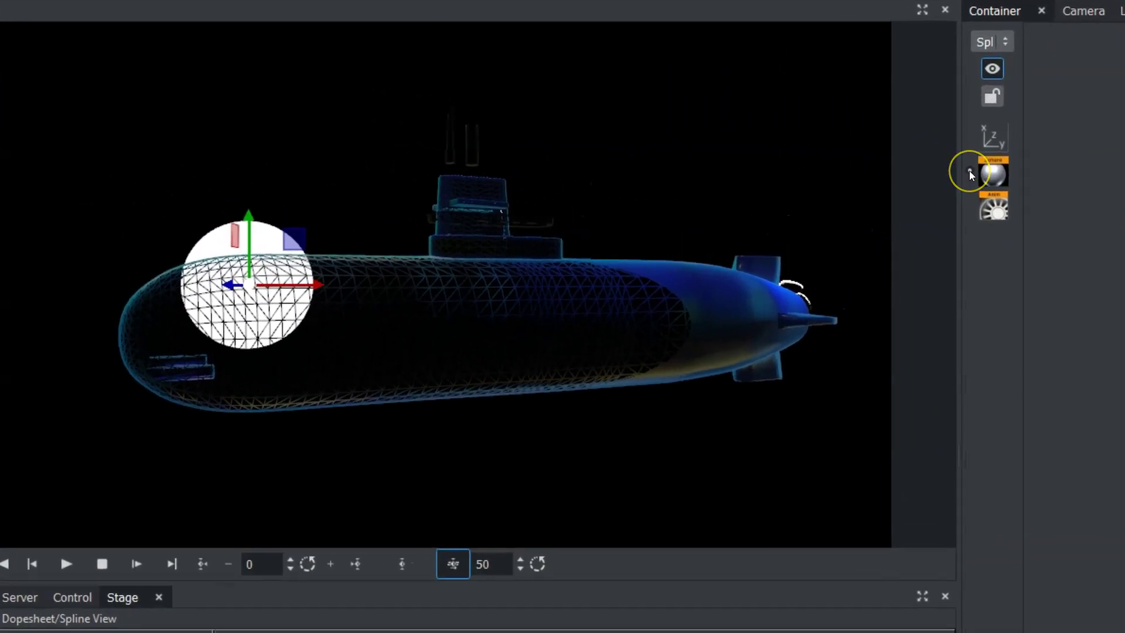
{"action": "left_click", "coordinate": [969, 173]}
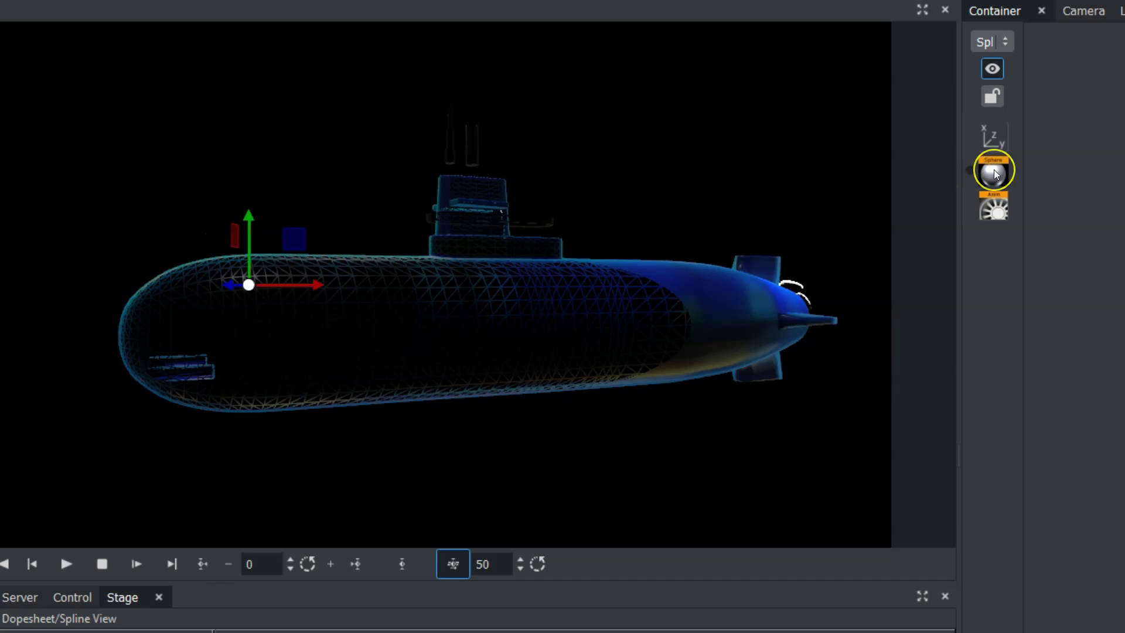